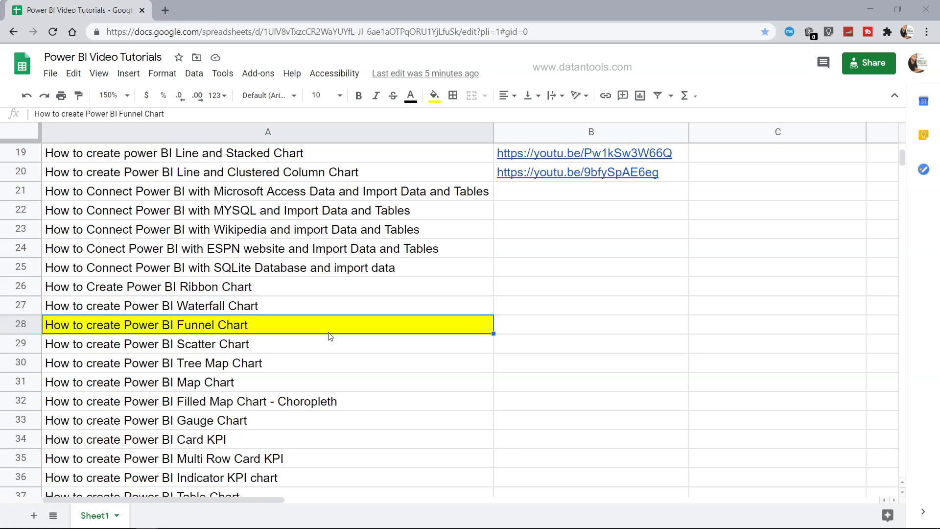
Step: Scroll through the open reference document and click into it
{"action": "scroll", "coordinate": [330, 335], "scroll_direction": "down", "scroll_amount": 5}
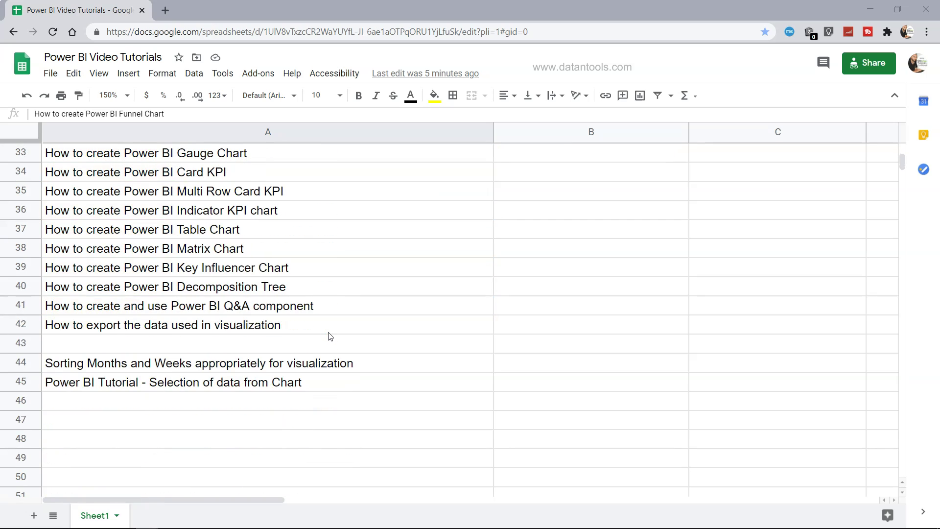
{"action": "scroll", "coordinate": [330, 336], "scroll_direction": "up", "scroll_amount": 10}
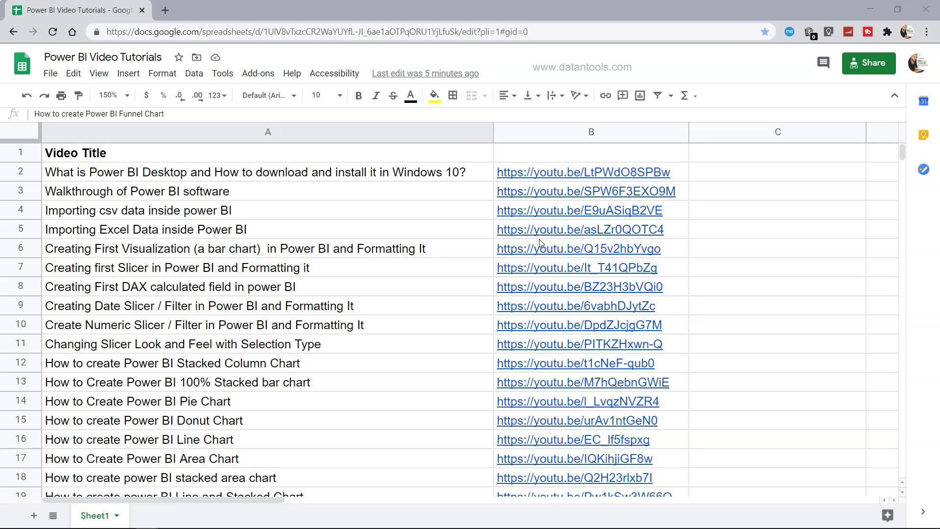
{"action": "scroll", "coordinate": [415, 397], "scroll_direction": "down", "scroll_amount": 6}
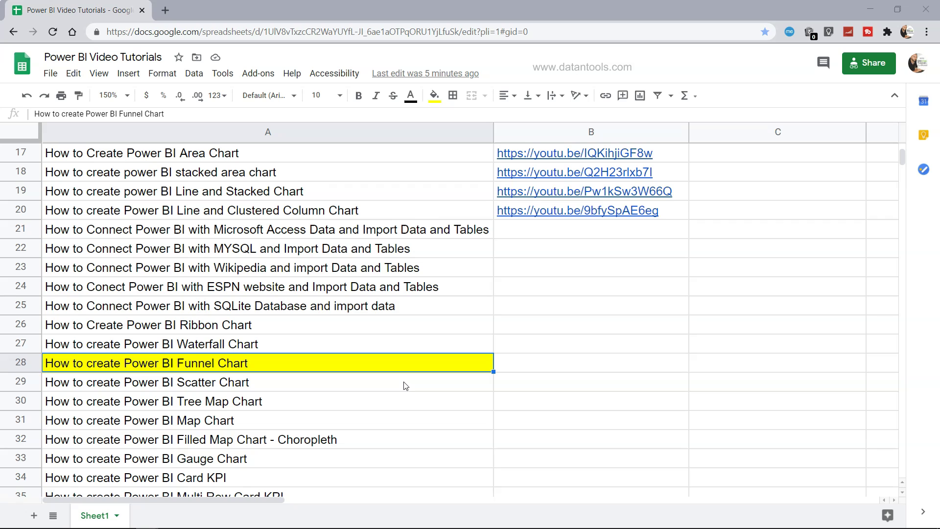
{"action": "scroll", "coordinate": [404, 384], "scroll_direction": "down", "scroll_amount": 1}
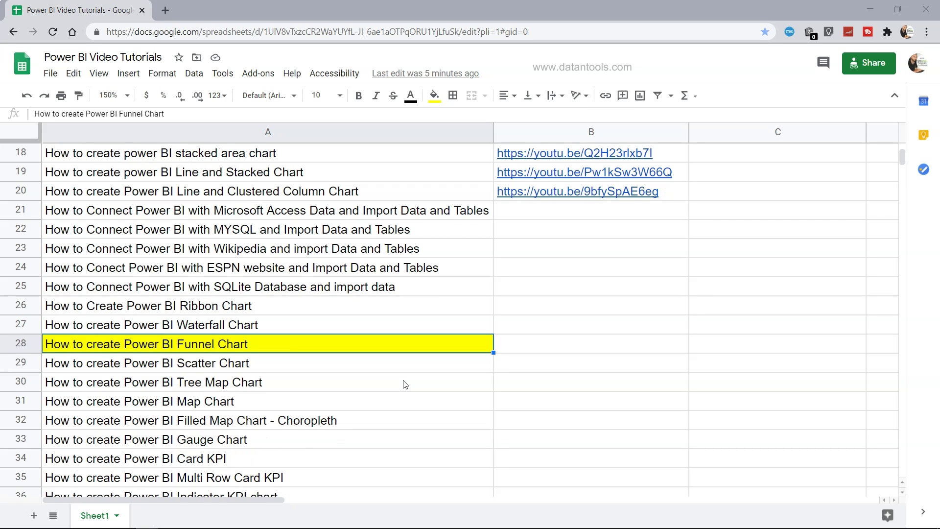
{"action": "left_click", "coordinate": [283, 349]}
Step: Switch to the Power BI report and view the funnel's sales tooltips, from 2.16M down to 0.02M
{"action": "key", "text": "alt+Tab"}
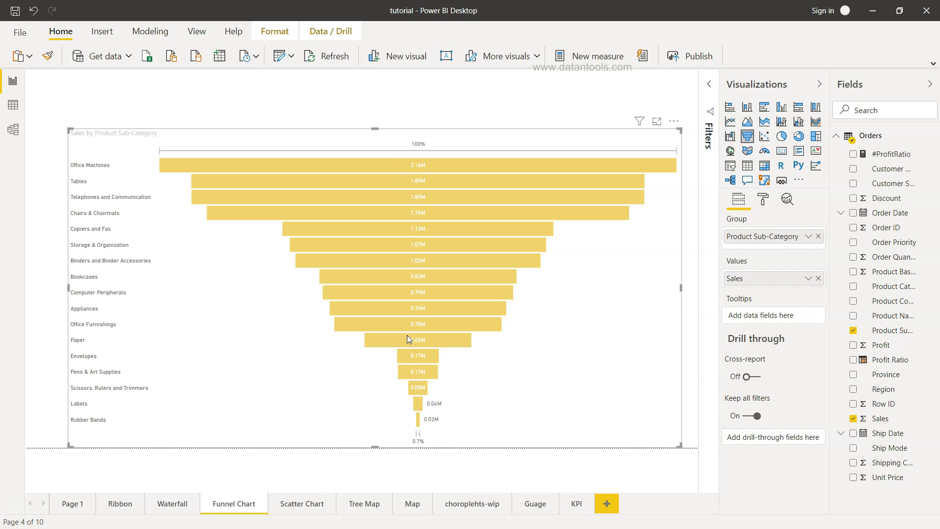
{"action": "mouse_move", "coordinate": [240, 171]}
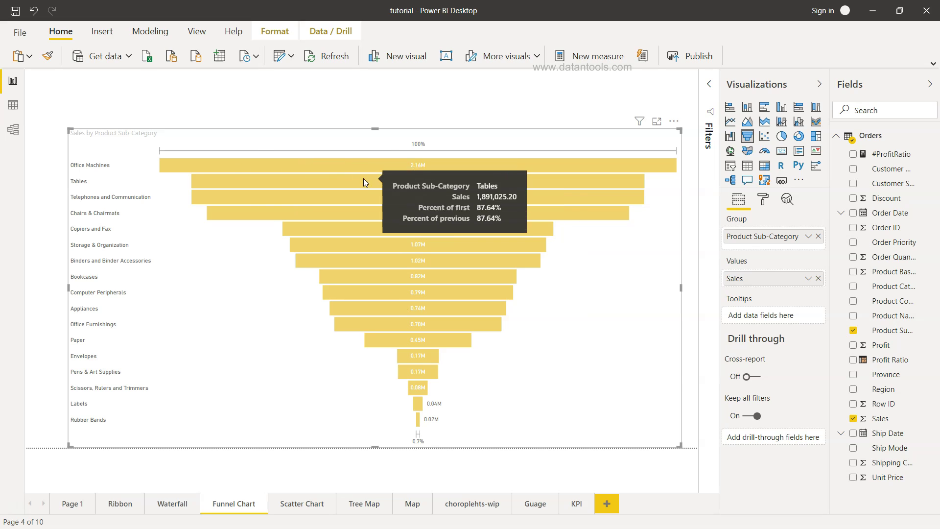
{"action": "mouse_move", "coordinate": [420, 229]}
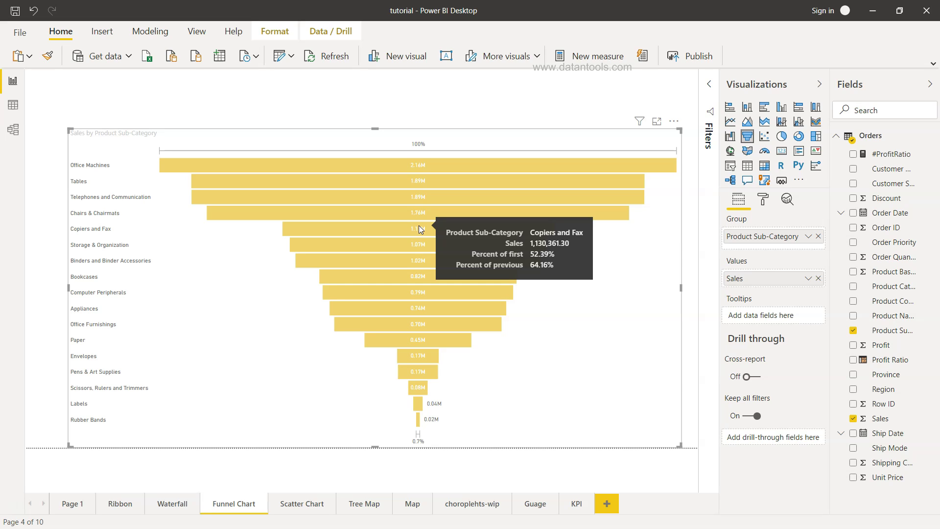
{"action": "mouse_move", "coordinate": [372, 168]}
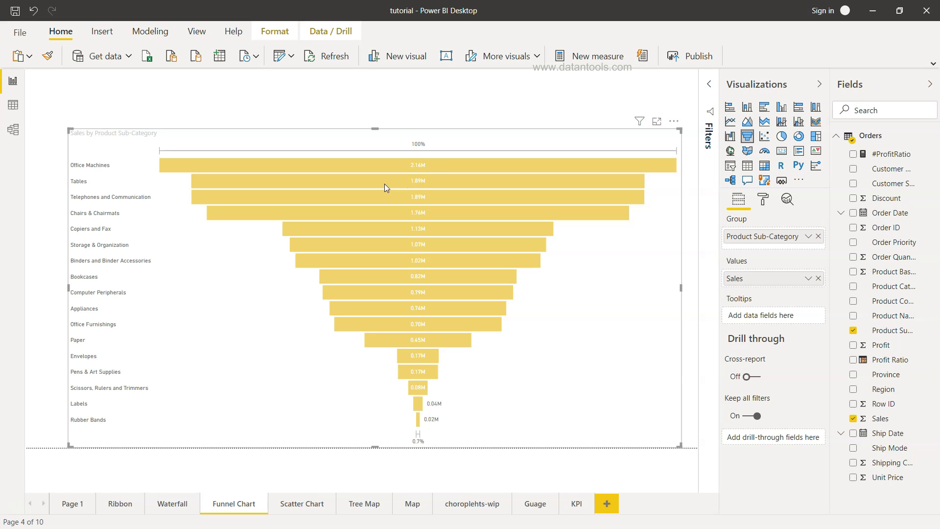
{"action": "mouse_move", "coordinate": [445, 186]}
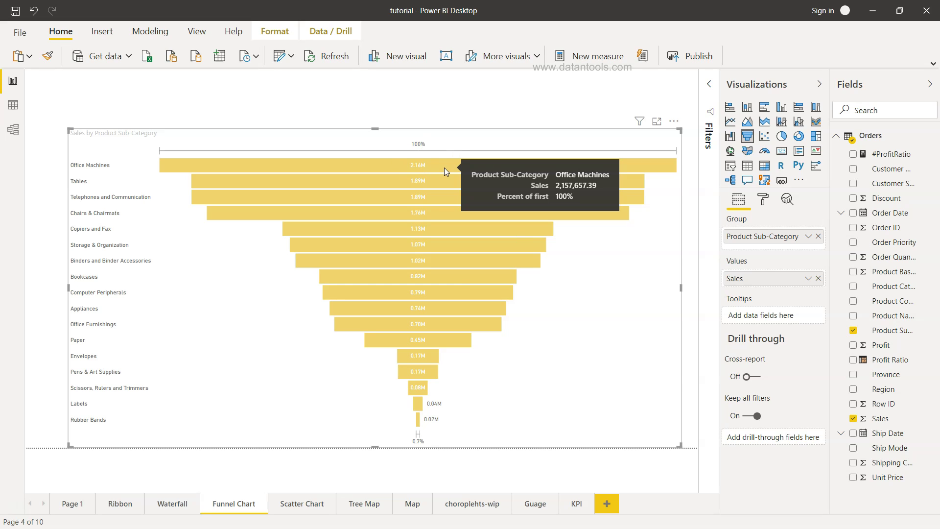
{"action": "mouse_move", "coordinate": [138, 180]}
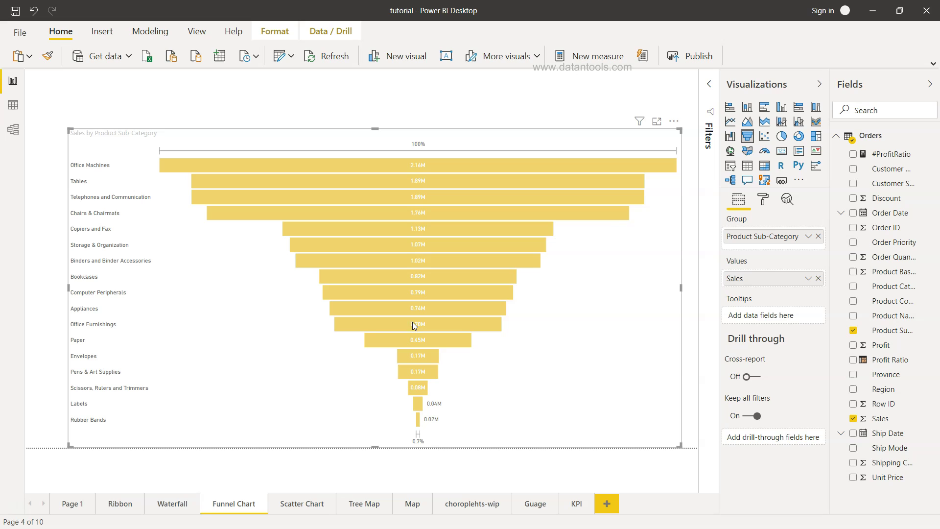
Step: Delete the old funnel chart and add a new funnel visual stretched across the canvas
{"action": "left_click", "coordinate": [621, 415]}
{"action": "key", "text": "Delete"}
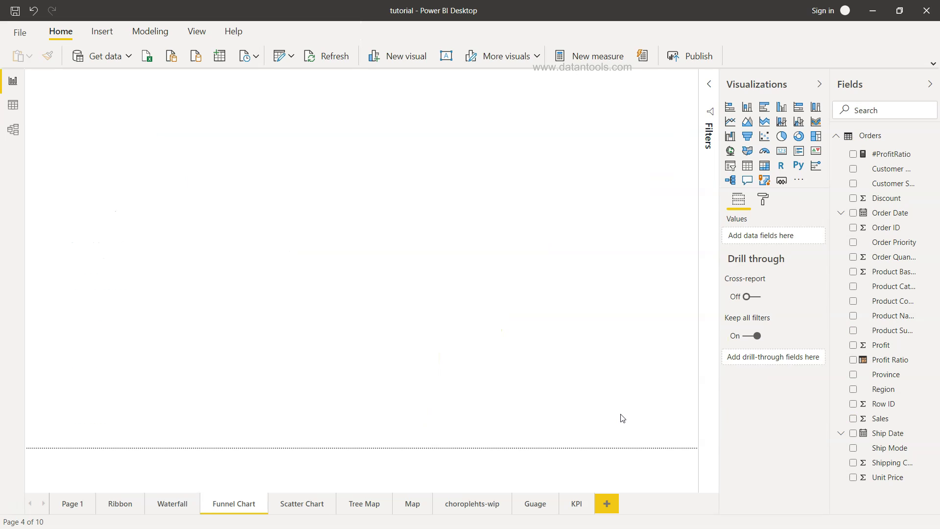
{"action": "left_click", "coordinate": [747, 137]}
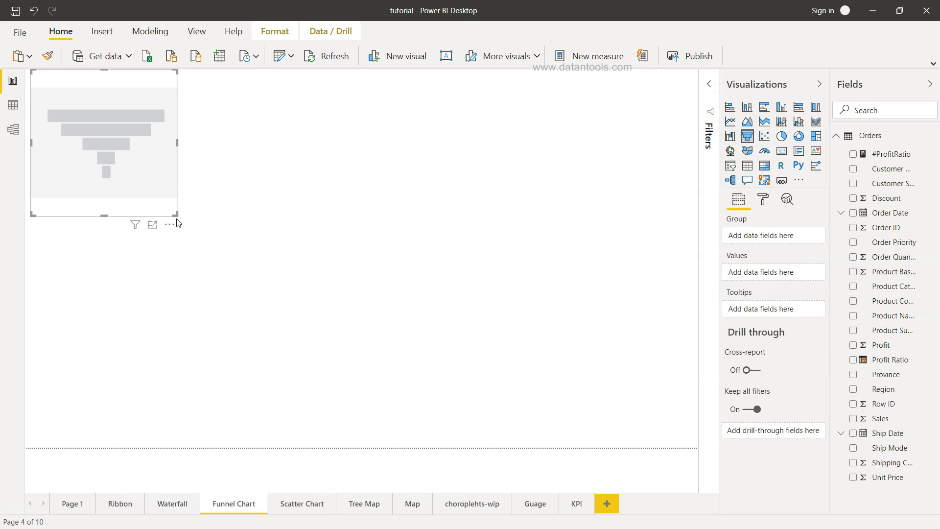
{"action": "left_click_drag", "start_coordinate": [175, 214], "coordinate": [689, 460]}
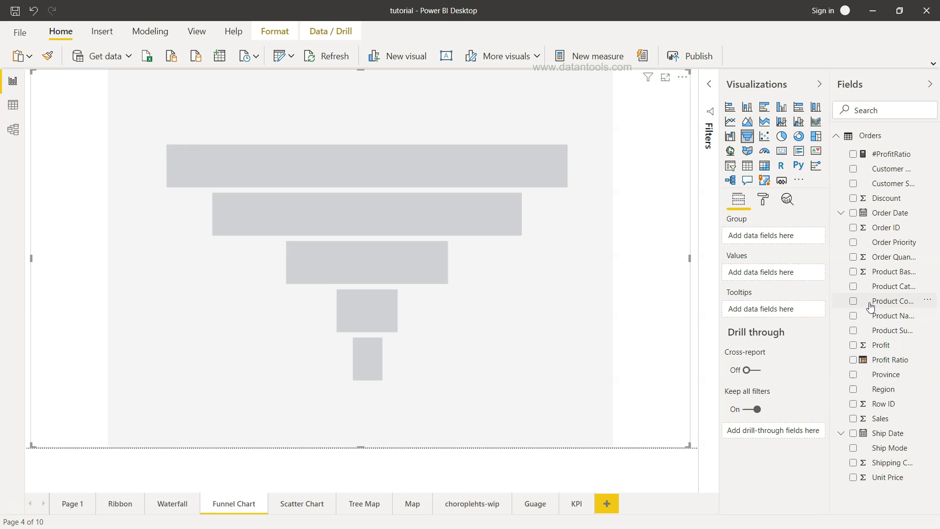
Step: Group the funnel by Product Sub-Category with Sales values, giving bars from 2.16M to 0.02M
{"action": "left_click", "coordinate": [853, 331]}
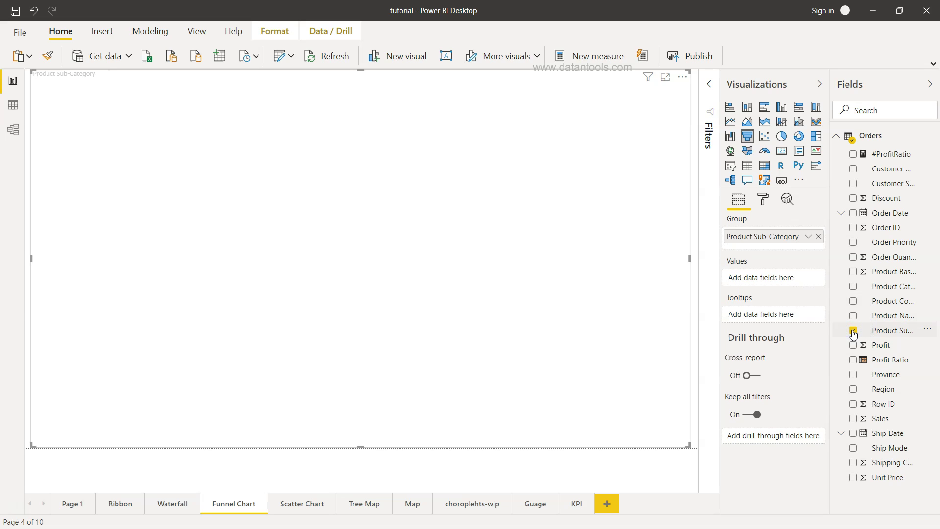
{"action": "left_click", "coordinate": [853, 419]}
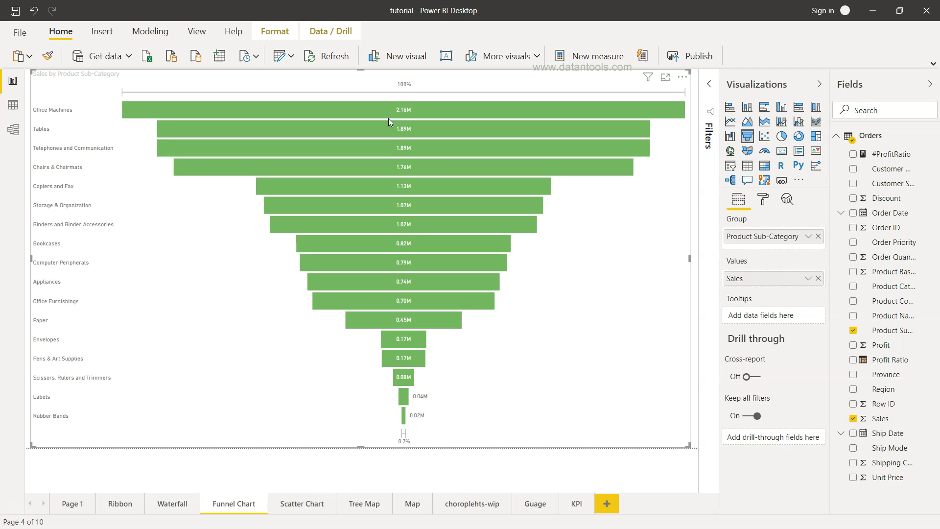
{"action": "mouse_move", "coordinate": [414, 383]}
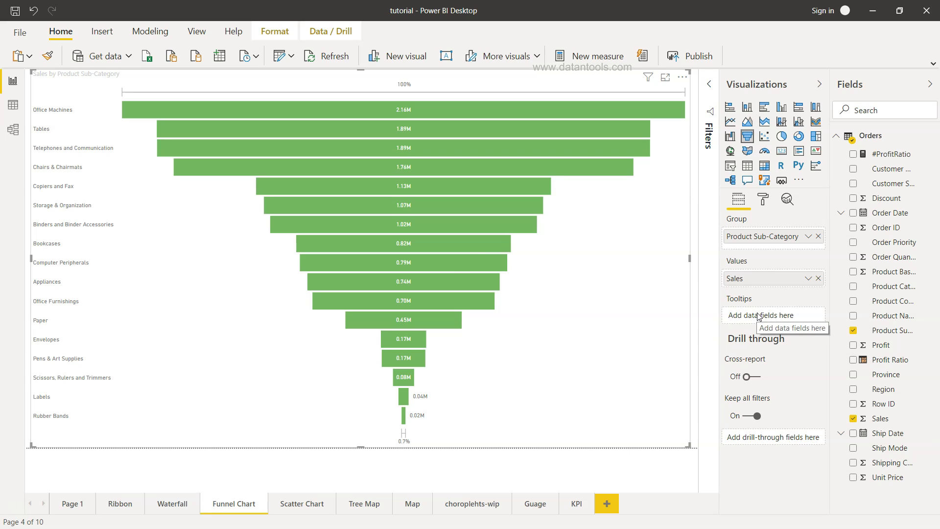
{"action": "mouse_move", "coordinate": [478, 248]}
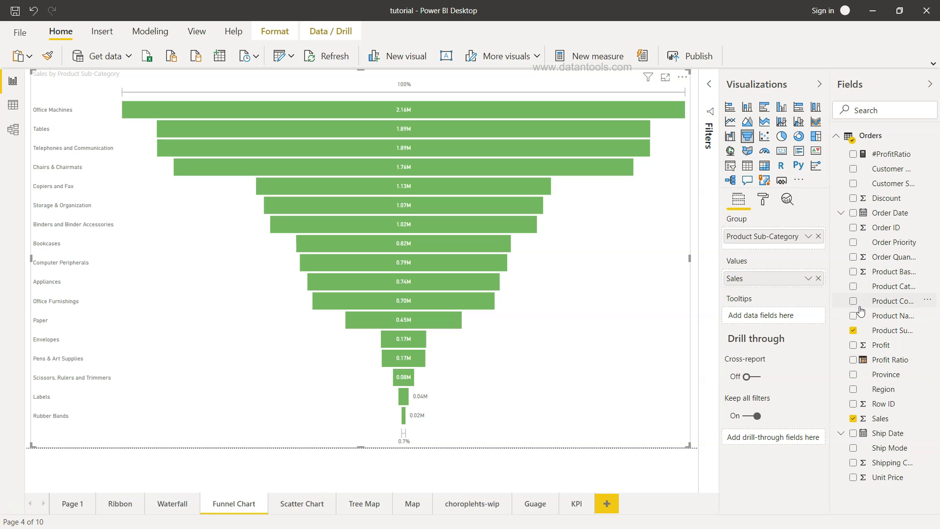
Step: Add Profit to the funnel's tooltips so Appliances shows Profit 97,158.06 alongside its sales
{"action": "left_click", "coordinate": [850, 349]}
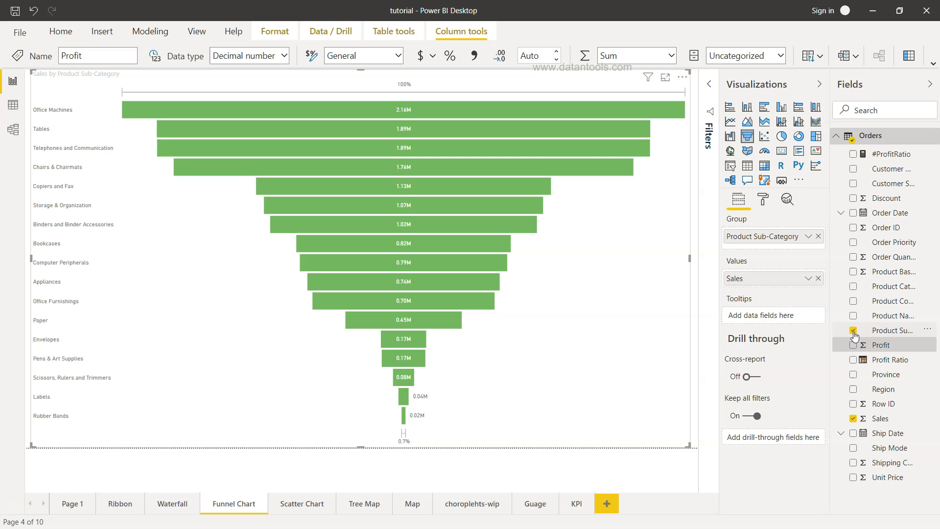
{"action": "left_click", "coordinate": [853, 346]}
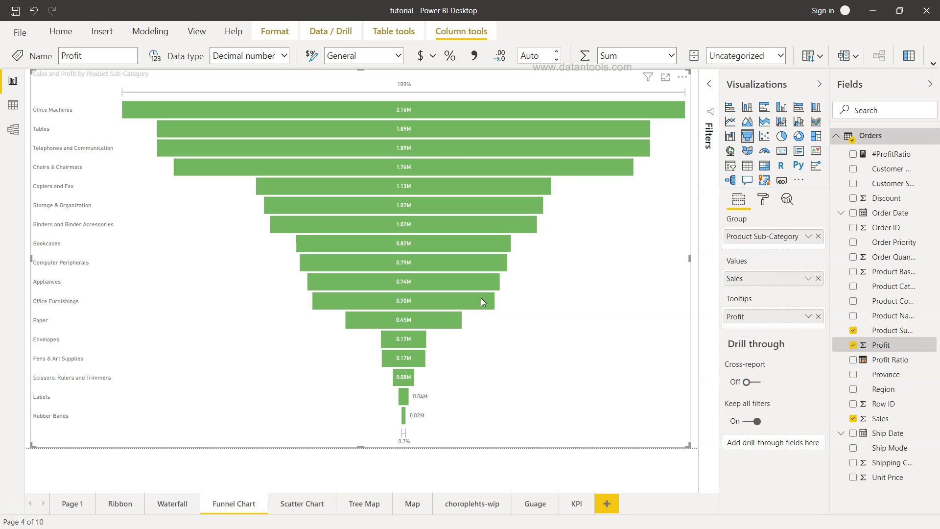
{"action": "mouse_move", "coordinate": [447, 278]}
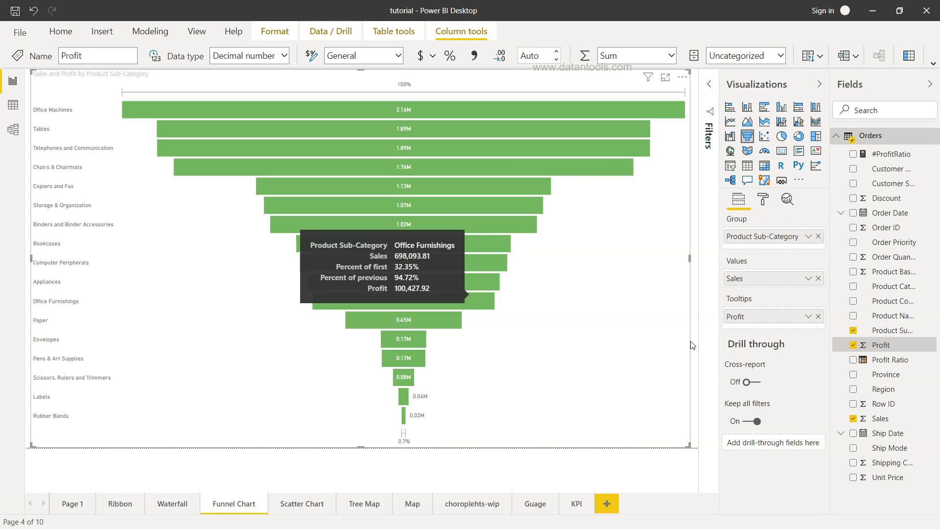
{"action": "left_click", "coordinate": [809, 317]}
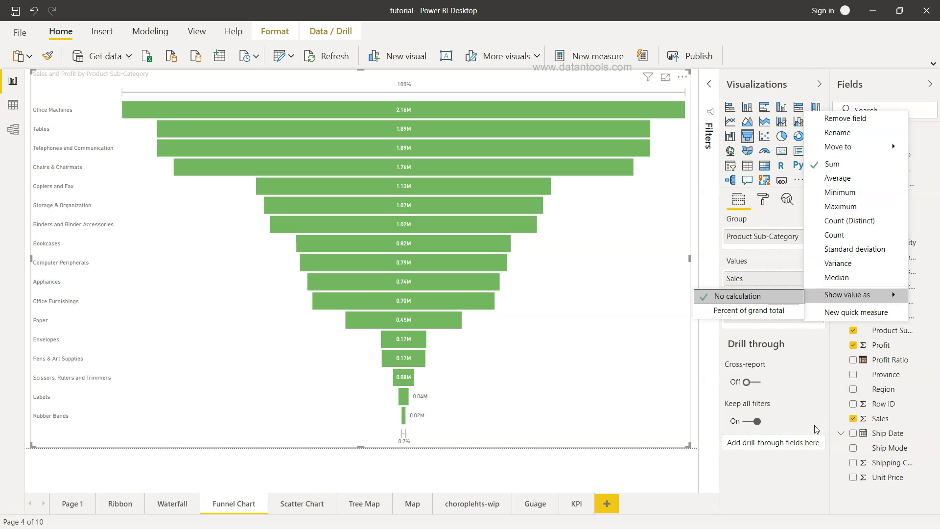
{"action": "left_click", "coordinate": [810, 345]}
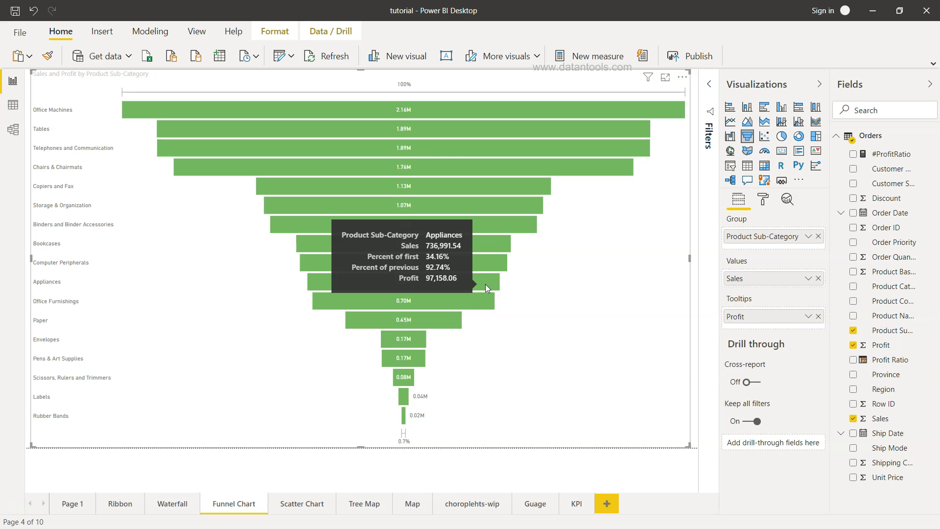
{"action": "left_click", "coordinate": [763, 200]}
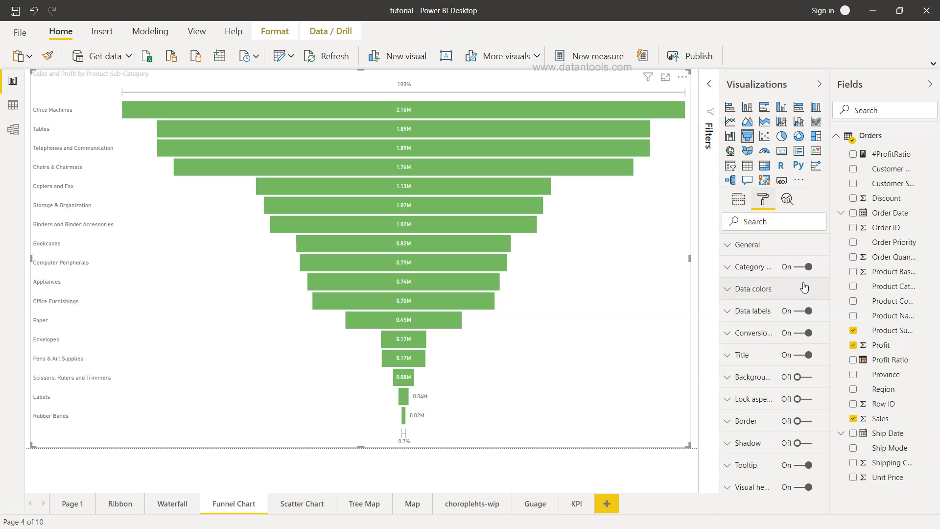
Step: Expand the Category label settings (grey, 9 pt, DIN) and toggle the labels off and back on
{"action": "left_click", "coordinate": [727, 268]}
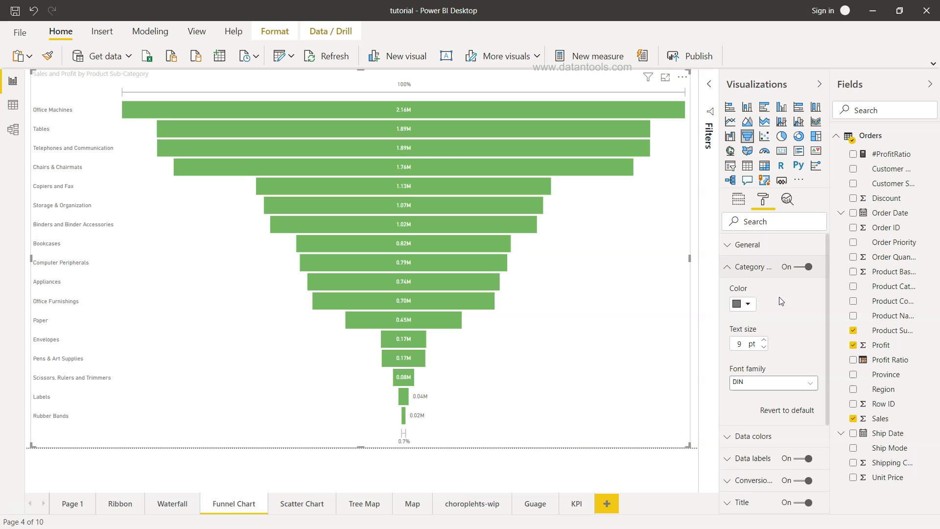
{"action": "left_click", "coordinate": [801, 270]}
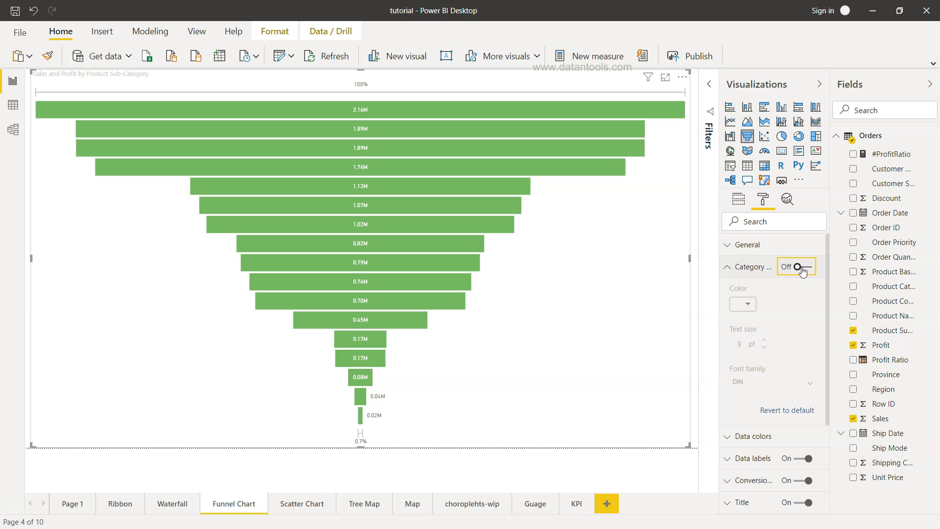
{"action": "left_click", "coordinate": [807, 270]}
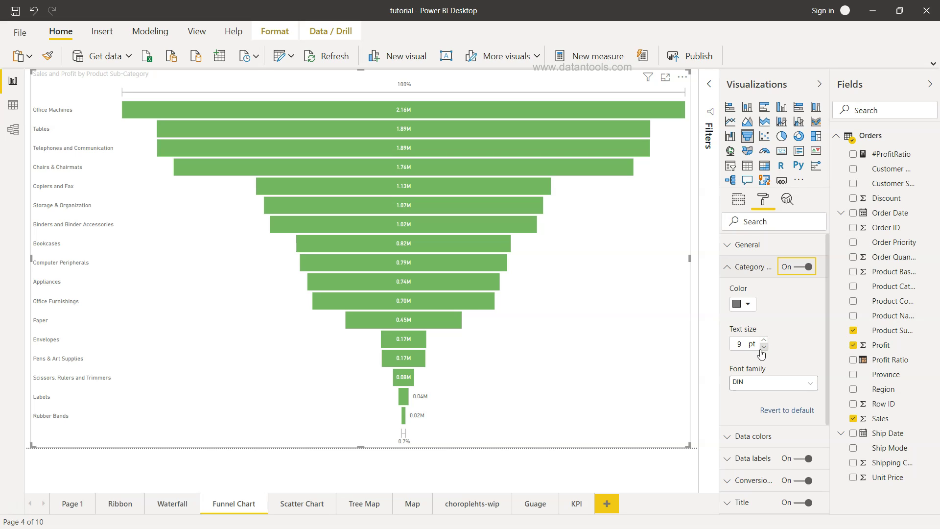
{"action": "scroll", "coordinate": [756, 380], "scroll_direction": "down", "scroll_amount": 3}
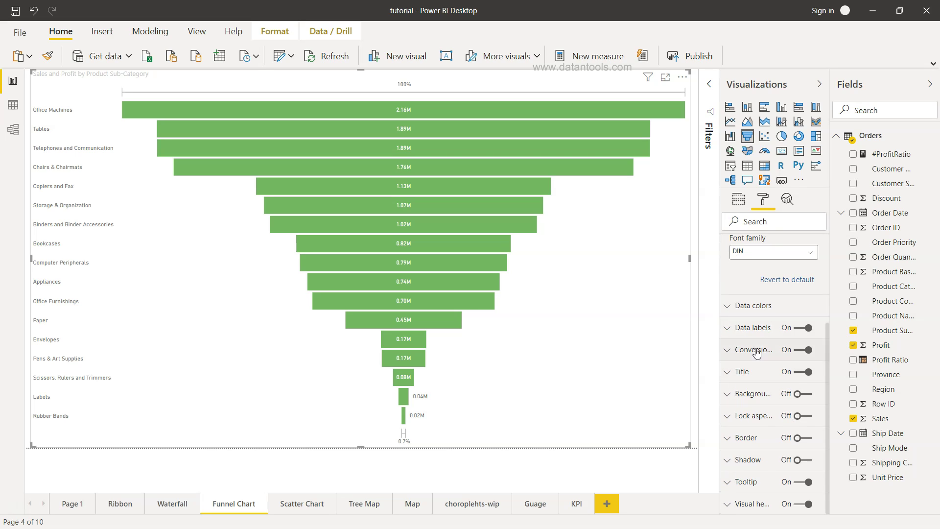
Step: Set the Data colors default bar colour to the yellow theme swatch
{"action": "left_click", "coordinate": [735, 306]}
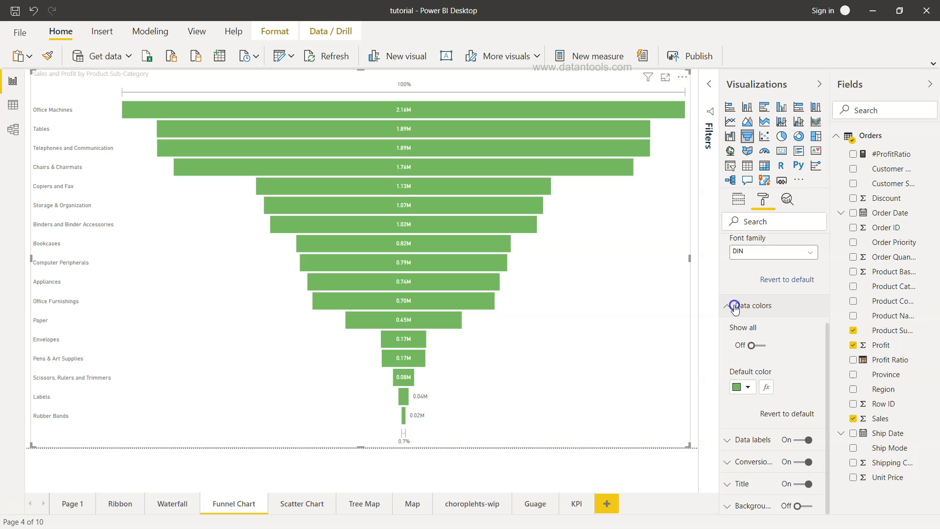
{"action": "left_click", "coordinate": [748, 387]}
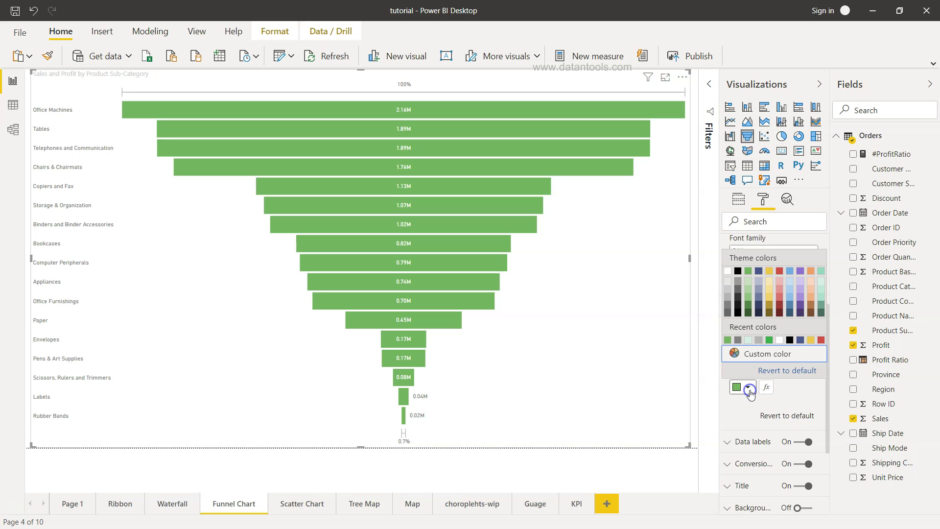
{"action": "left_click", "coordinate": [769, 271]}
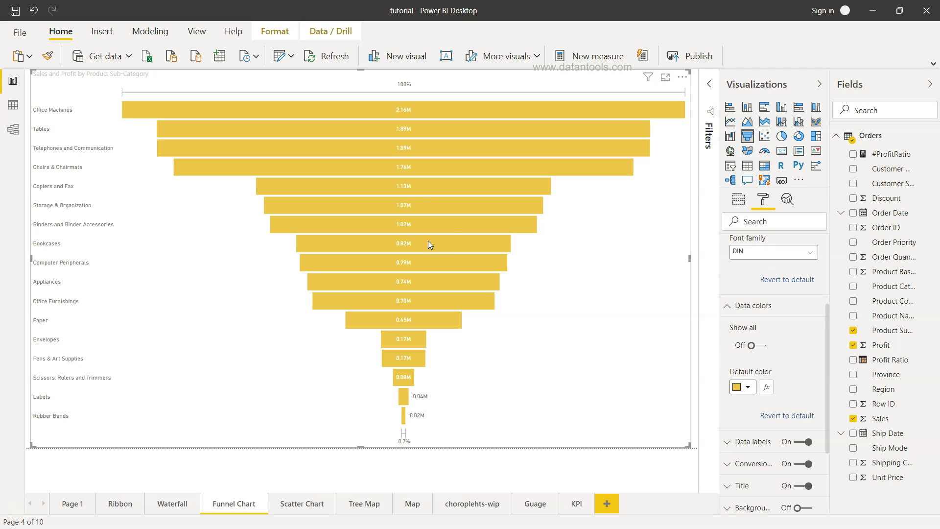
{"action": "left_click", "coordinate": [749, 388]}
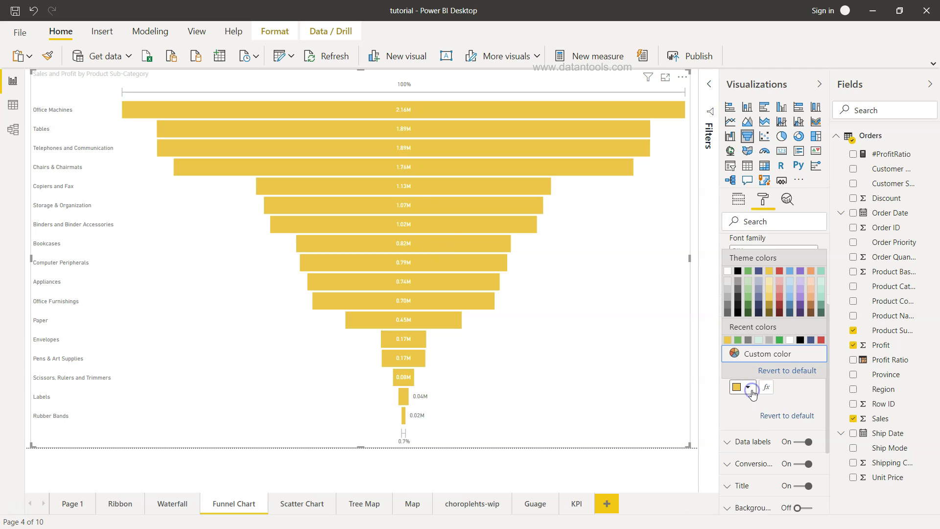
{"action": "left_click", "coordinate": [752, 392]}
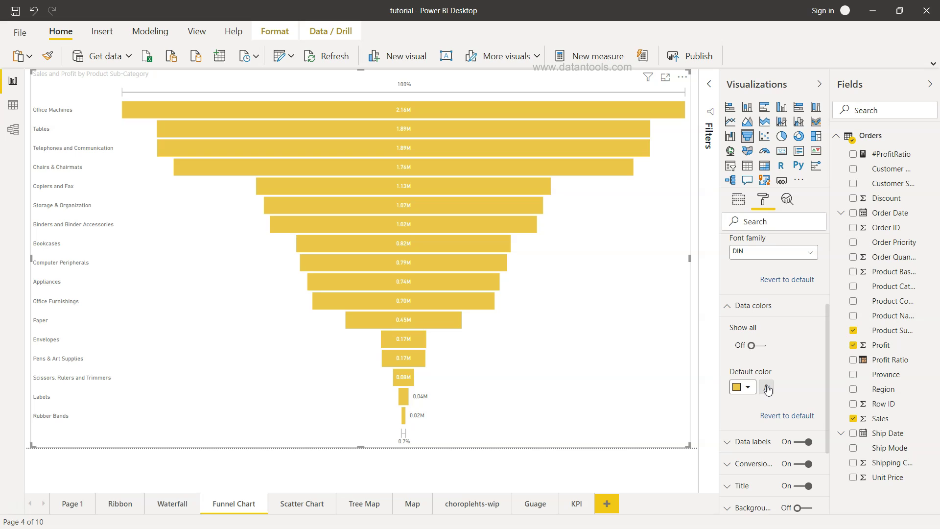
Step: Make the default colour a colour scale based on Sum of Profit, red lowest to teal highest
{"action": "left_click", "coordinate": [766, 388]}
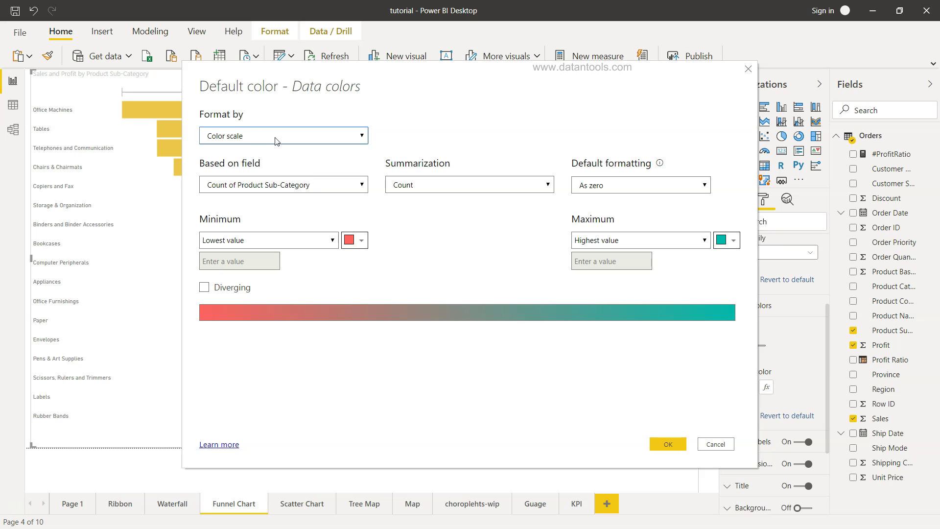
{"action": "left_click", "coordinate": [254, 186]}
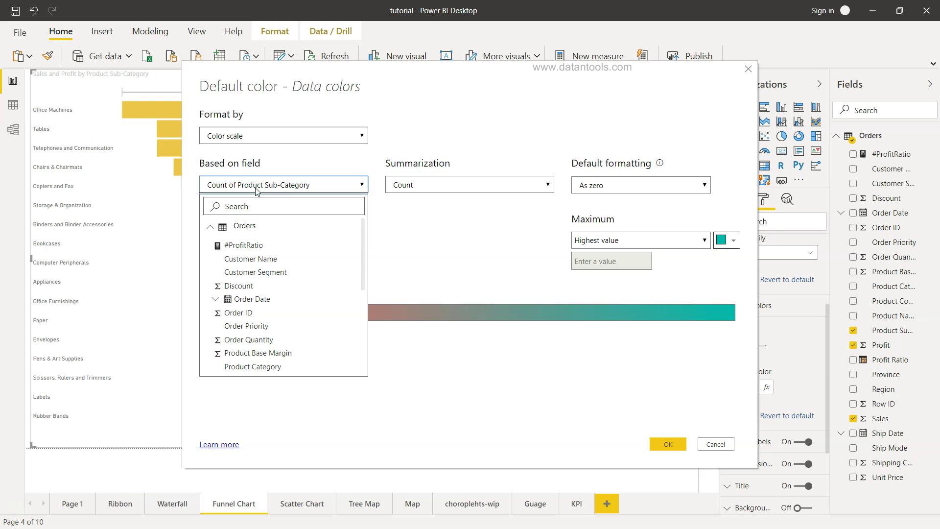
{"action": "scroll", "coordinate": [266, 283], "scroll_direction": "down", "scroll_amount": 3}
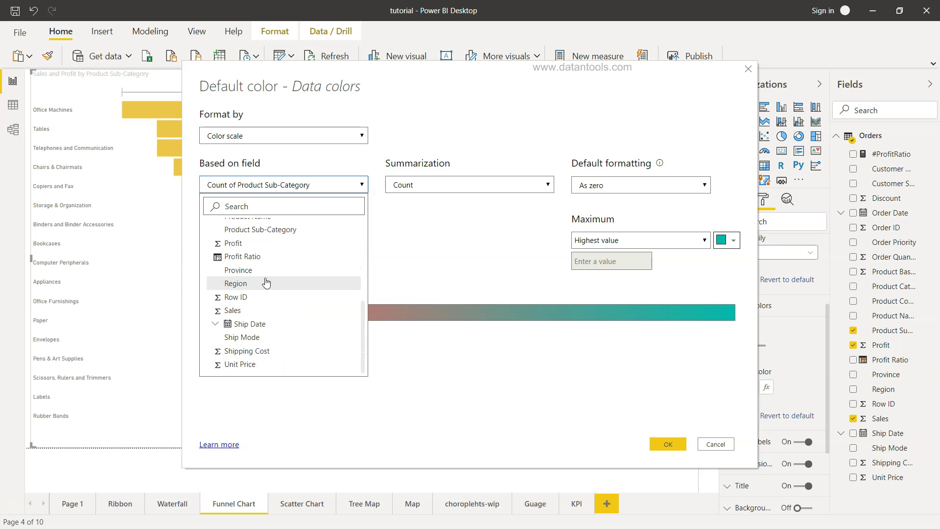
{"action": "scroll", "coordinate": [265, 283], "scroll_direction": "up", "scroll_amount": 1}
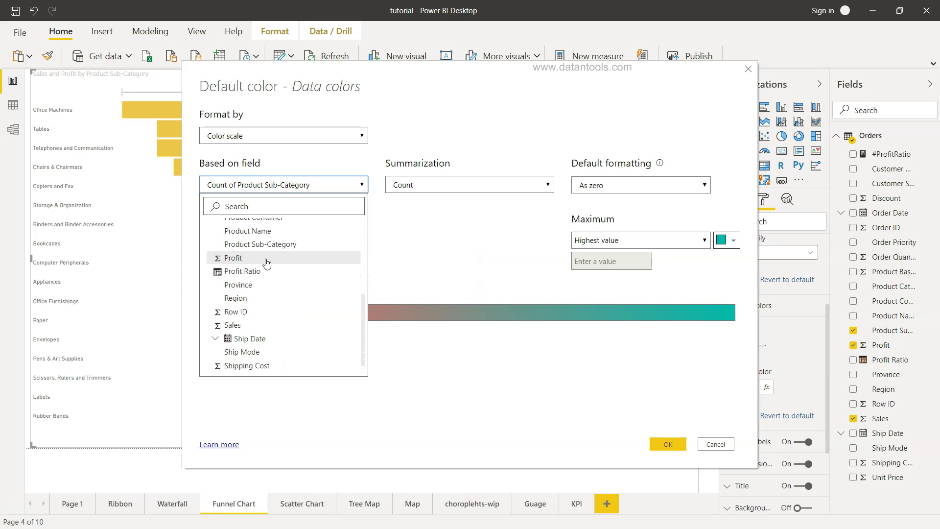
{"action": "left_click", "coordinate": [266, 259]}
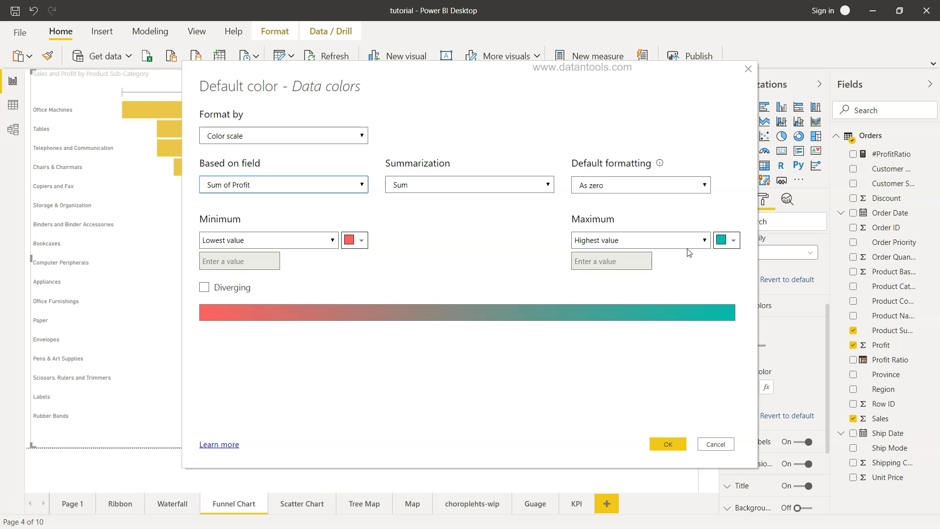
Step: Apply the profit colour scale and check the red-to-teal bars' tooltip values
{"action": "left_click", "coordinate": [668, 444]}
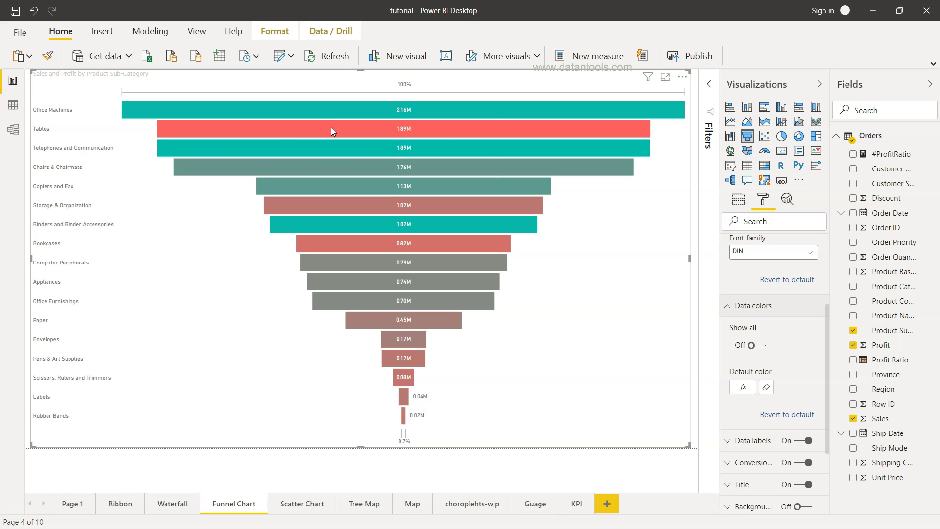
{"action": "mouse_move", "coordinate": [331, 129]}
{"action": "mouse_move", "coordinate": [410, 222]}
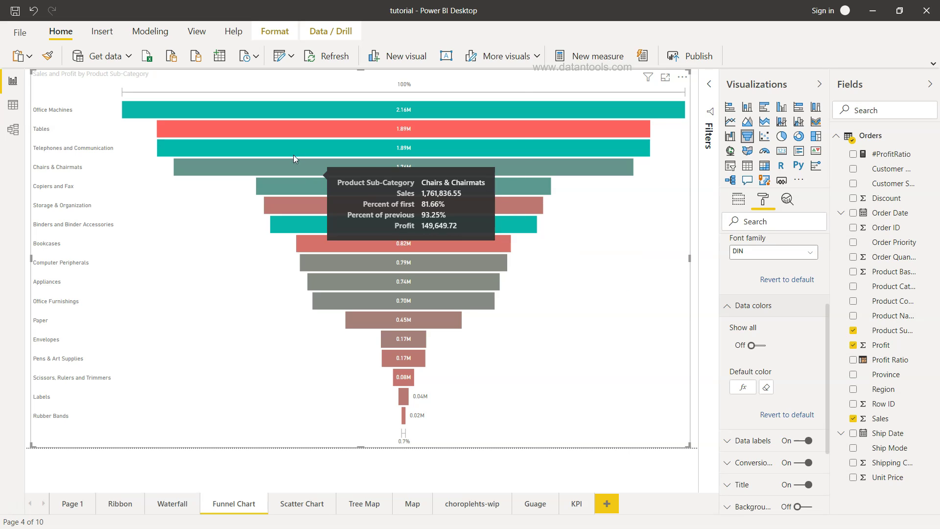
{"action": "mouse_move", "coordinate": [302, 152]}
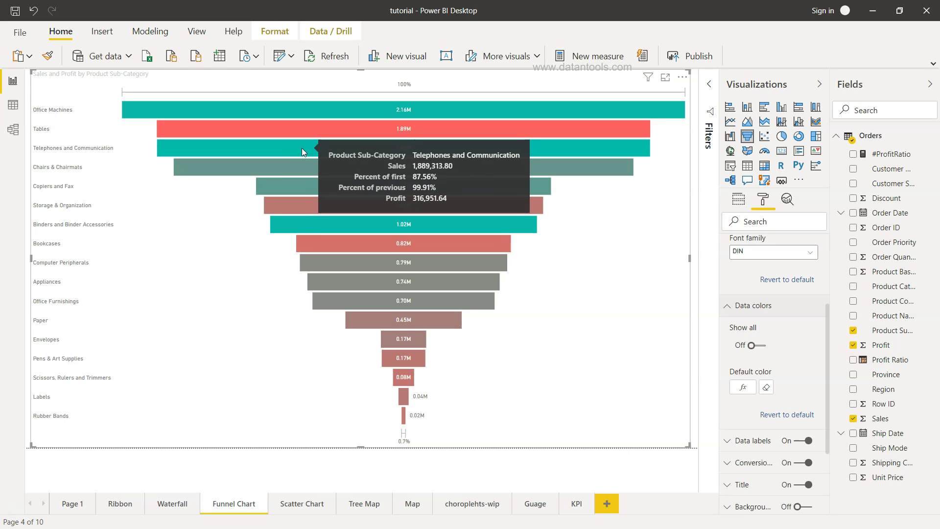
Step: Clear the profit colour formatting to restore yellow bars, and toggle data labels off and on
{"action": "left_click", "coordinate": [768, 388]}
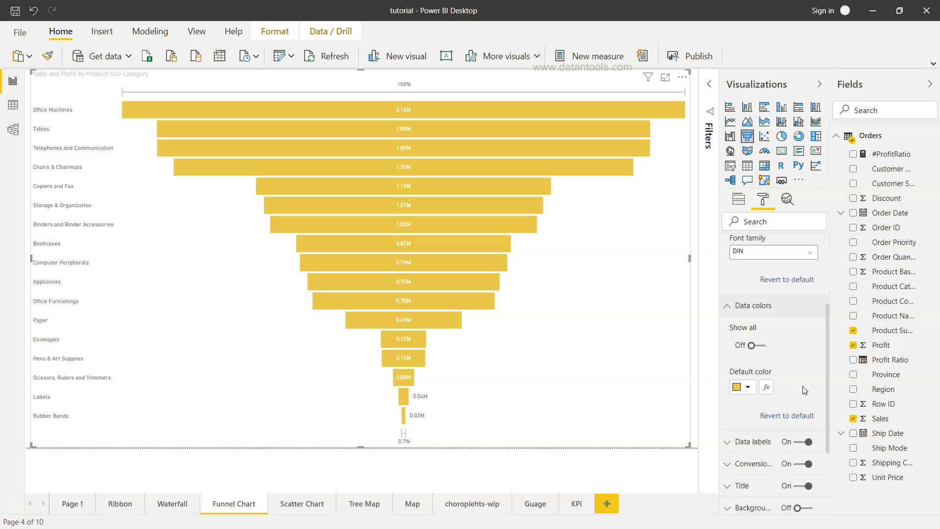
{"action": "scroll", "coordinate": [803, 390], "scroll_direction": "down", "scroll_amount": 3}
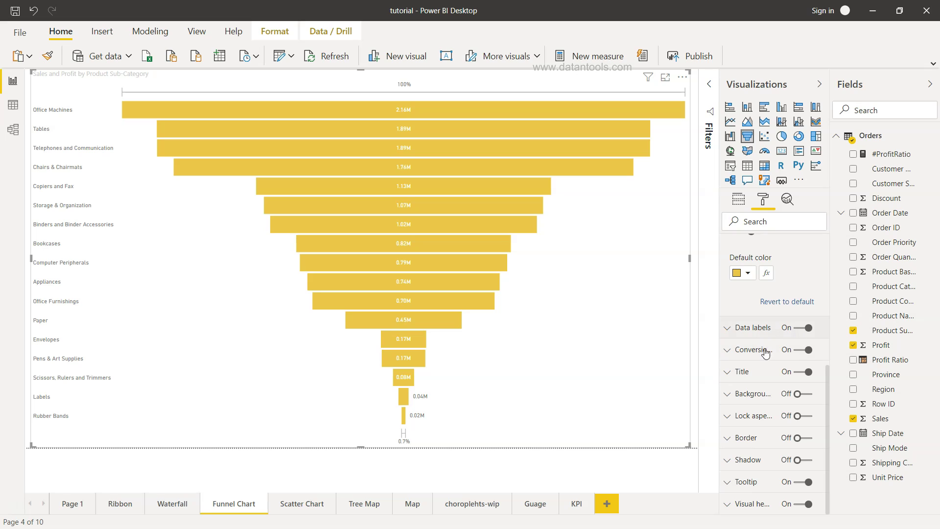
{"action": "left_click", "coordinate": [803, 329]}
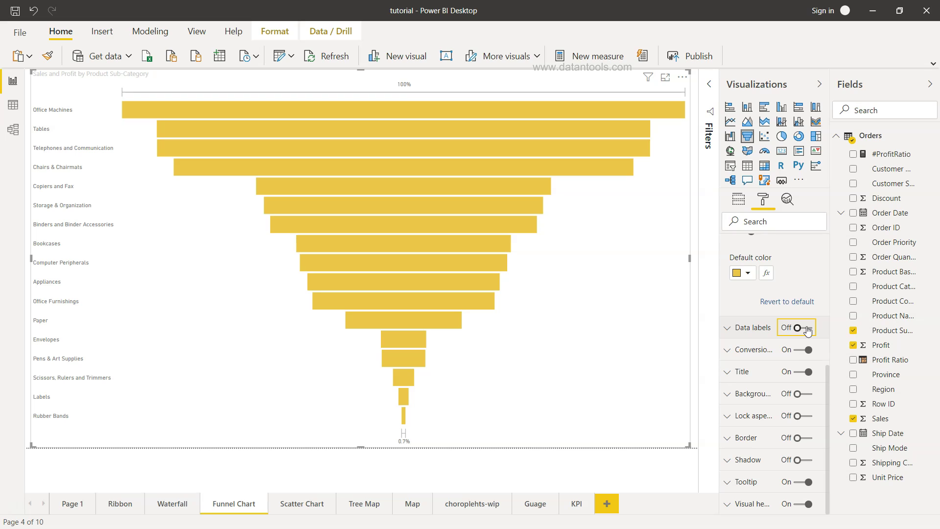
{"action": "left_click", "coordinate": [806, 328]}
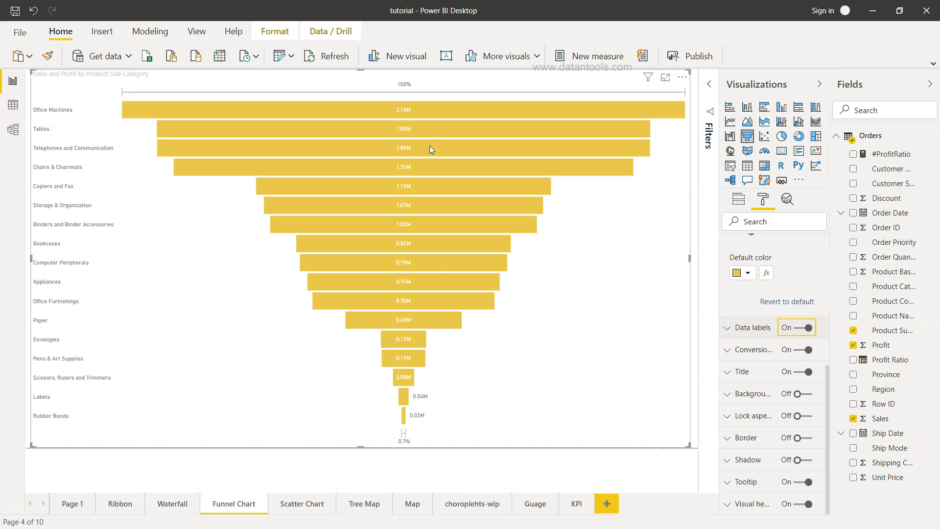
{"action": "left_click", "coordinate": [730, 352]}
{"action": "scroll", "coordinate": [757, 377], "scroll_direction": "down", "scroll_amount": 1}
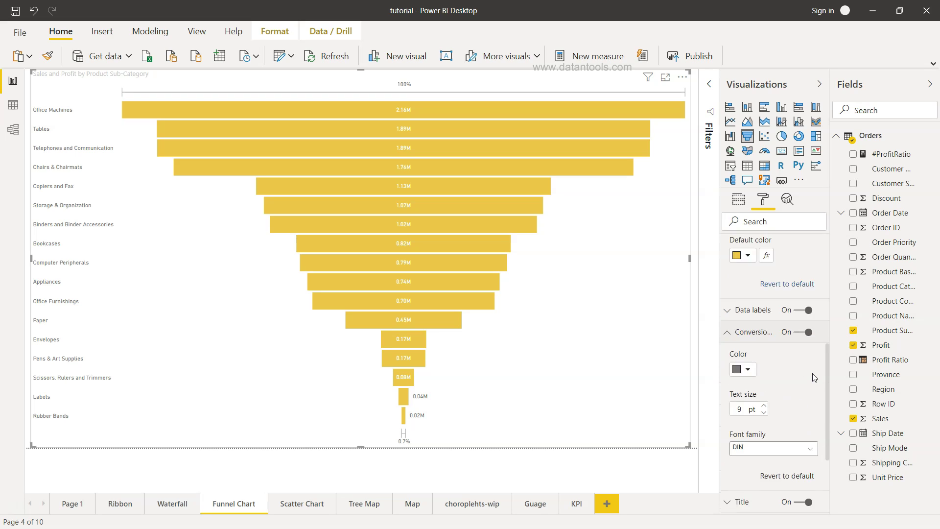
{"action": "mouse_move", "coordinate": [476, 239]}
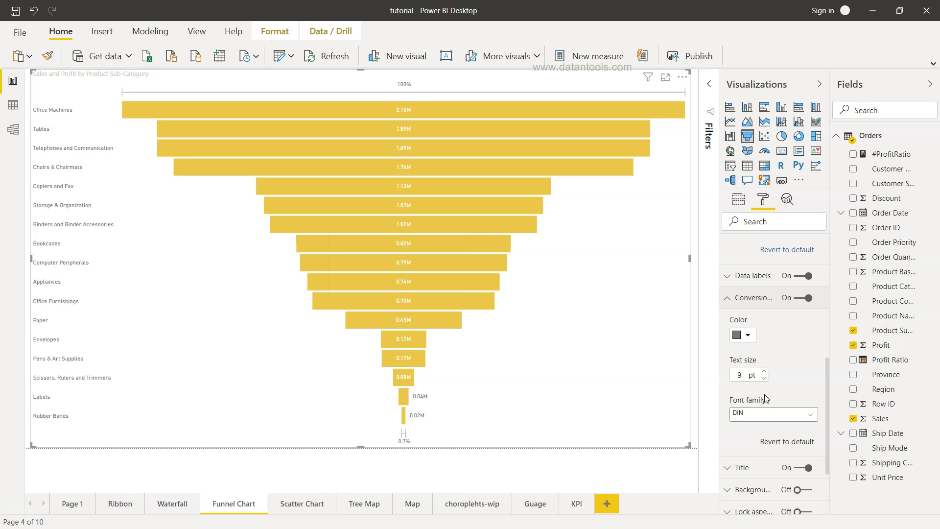
{"action": "scroll", "coordinate": [768, 423], "scroll_direction": "down", "scroll_amount": 1}
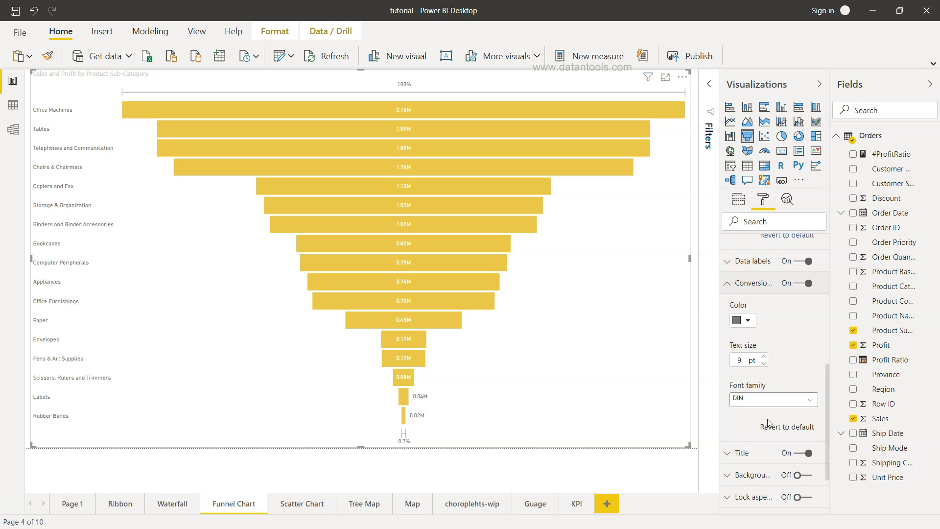
{"action": "left_click", "coordinate": [731, 285]}
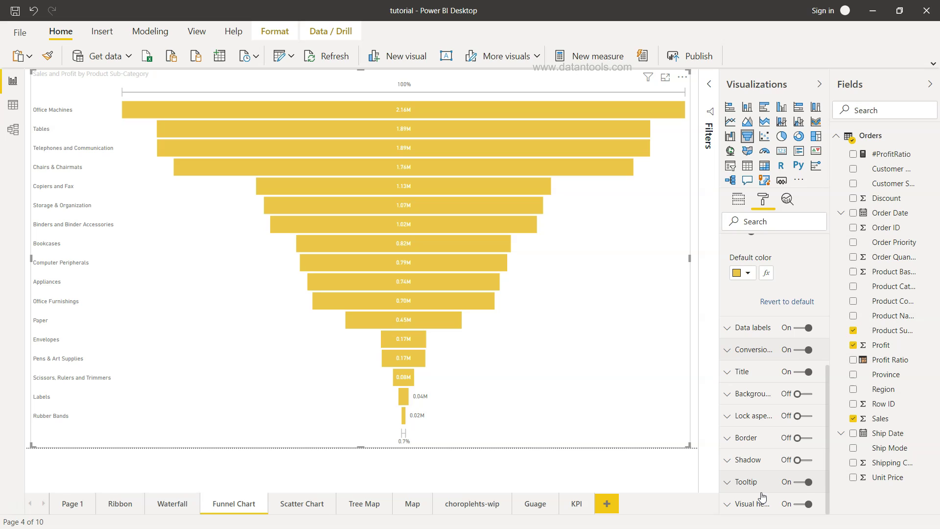
Step: Deselect and reselect the funnel to view its fields: Product Sub-Category, Sales, and Profit tooltip
{"action": "left_click", "coordinate": [696, 433]}
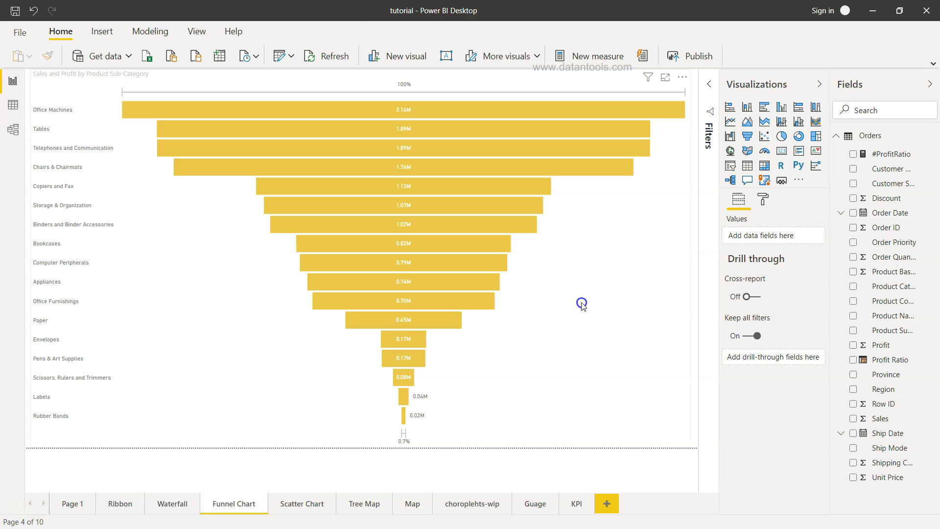
{"action": "left_click", "coordinate": [583, 307]}
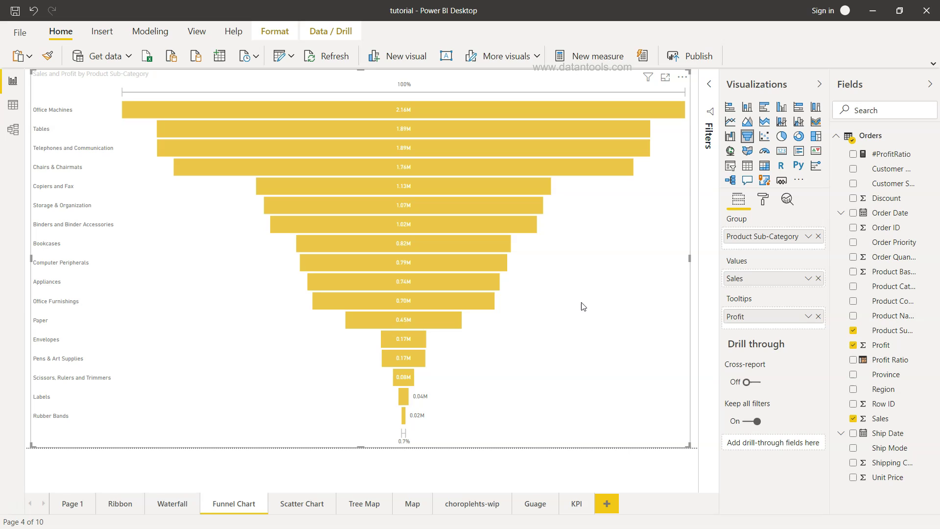